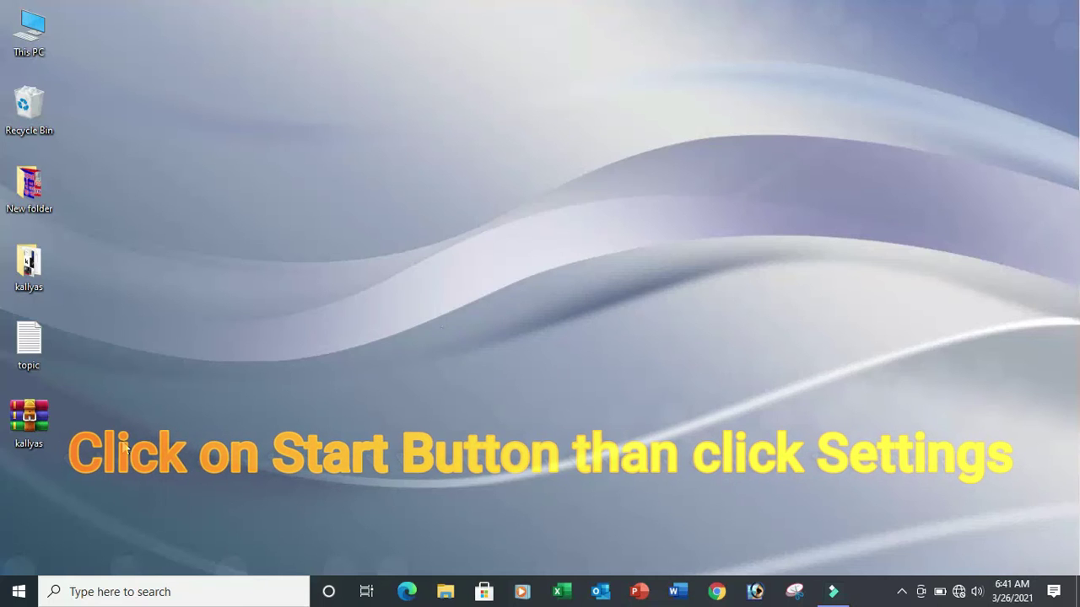
- Launch Settings from the Start menu and open Accounts to show the Your info page
click(6, 599)
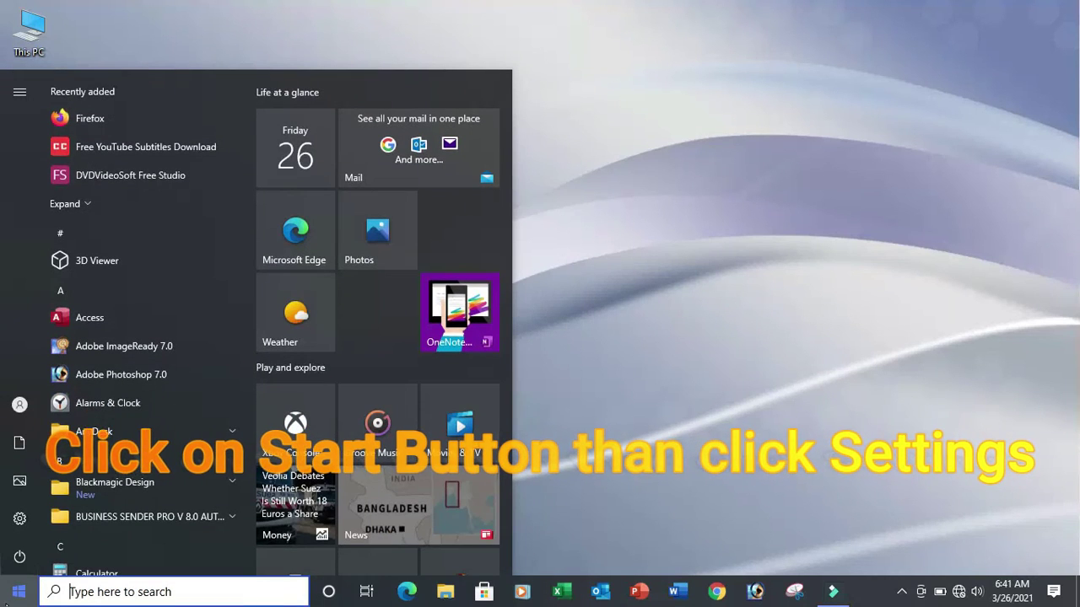
click(19, 530)
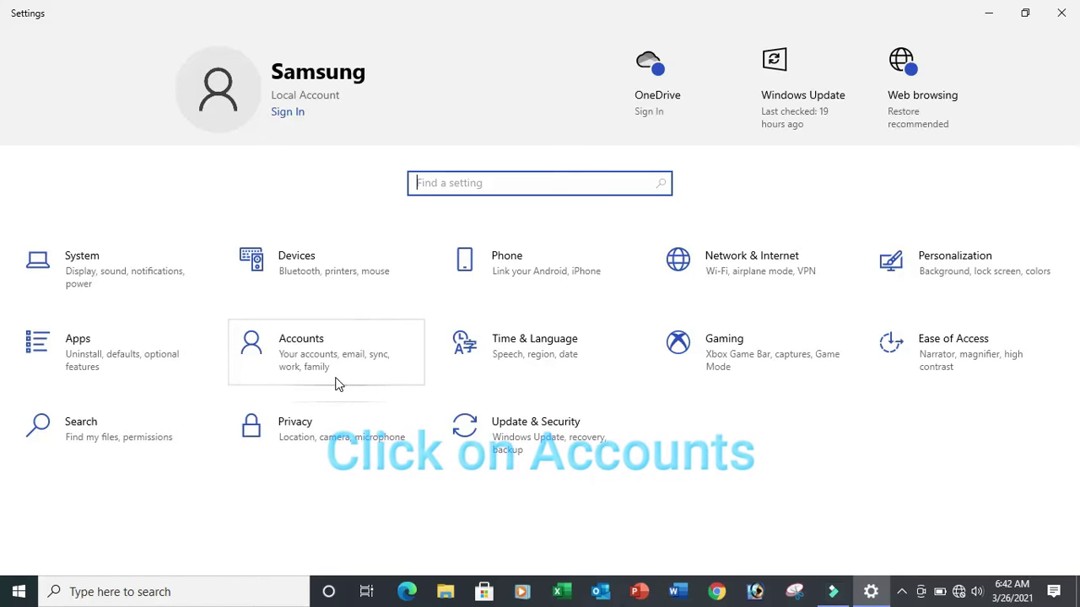
click(317, 354)
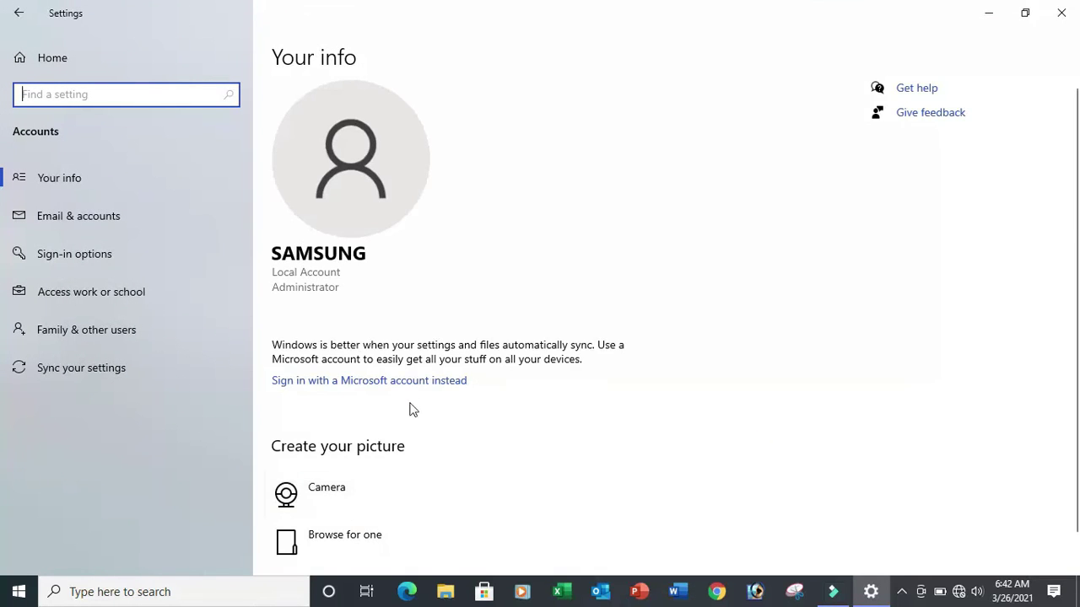
scroll(412, 393, down, 1)
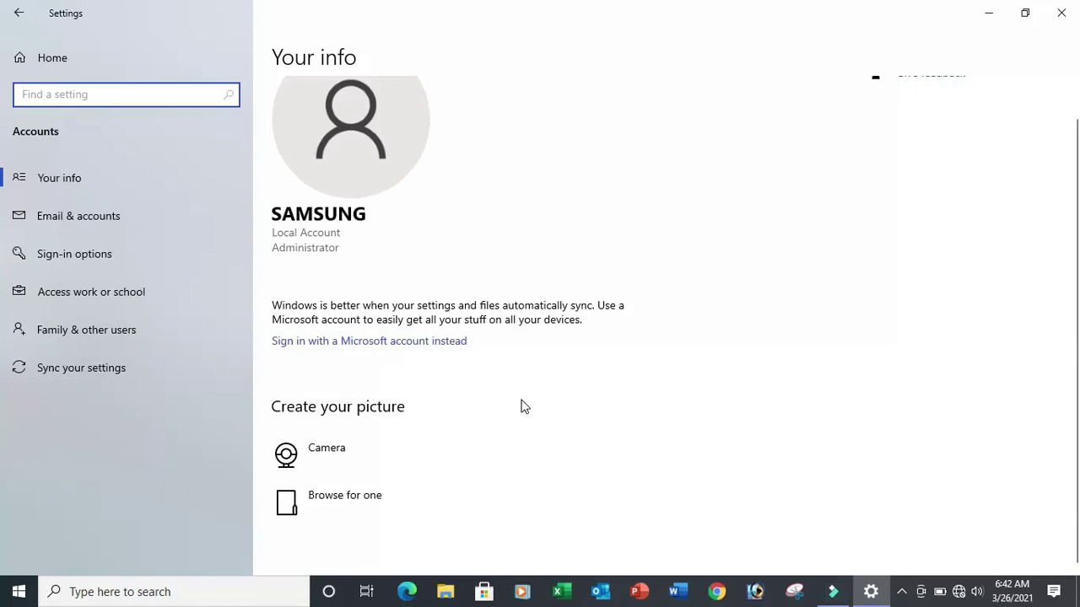
scroll(521, 406, up, 1)
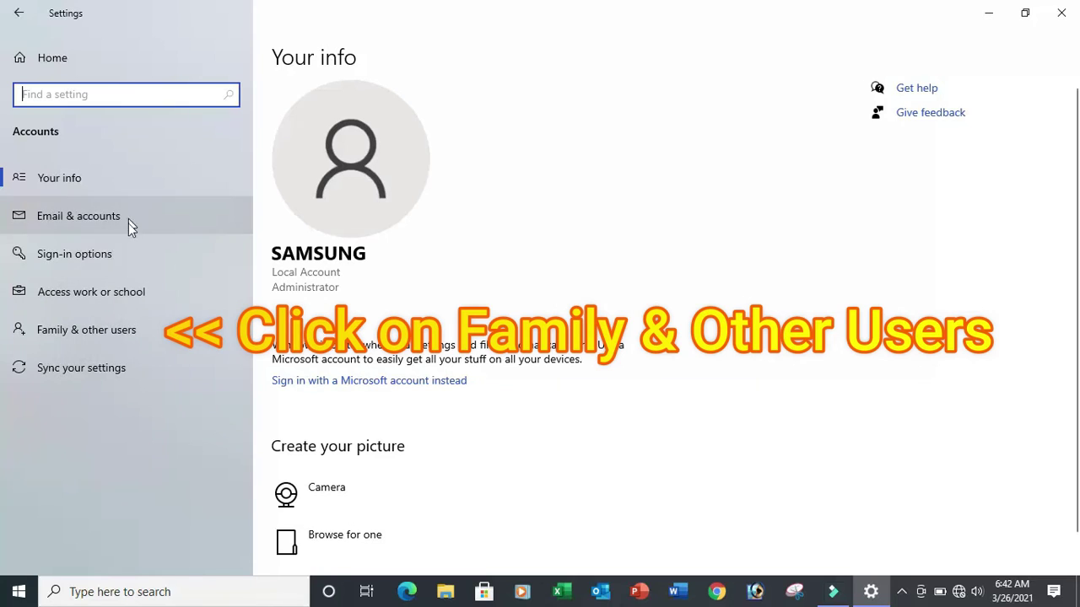
- Under Family & other users, start adding someone else to this PC
click(125, 332)
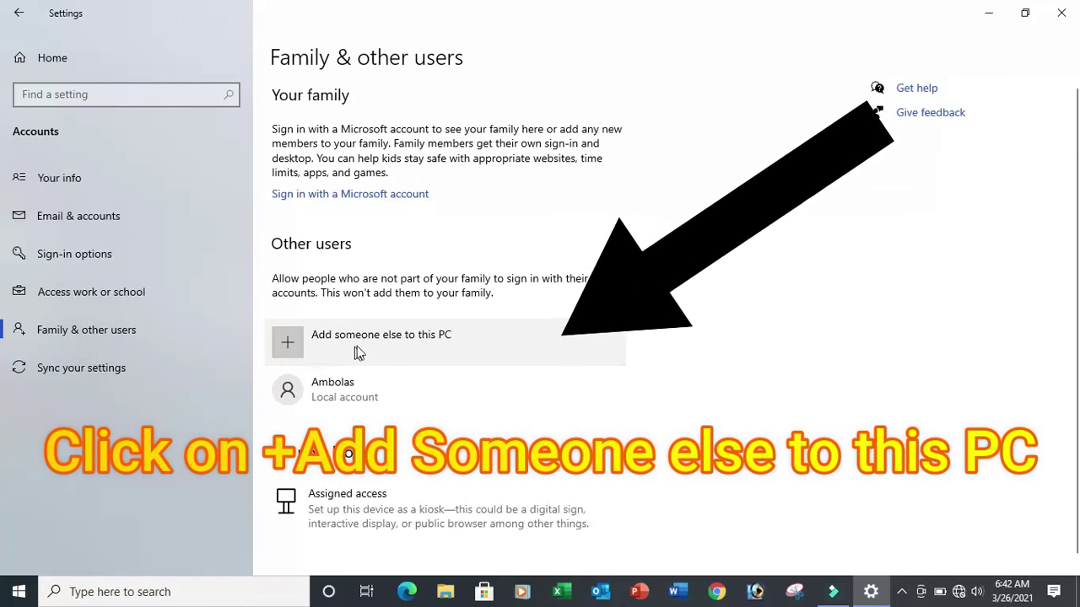
click(287, 351)
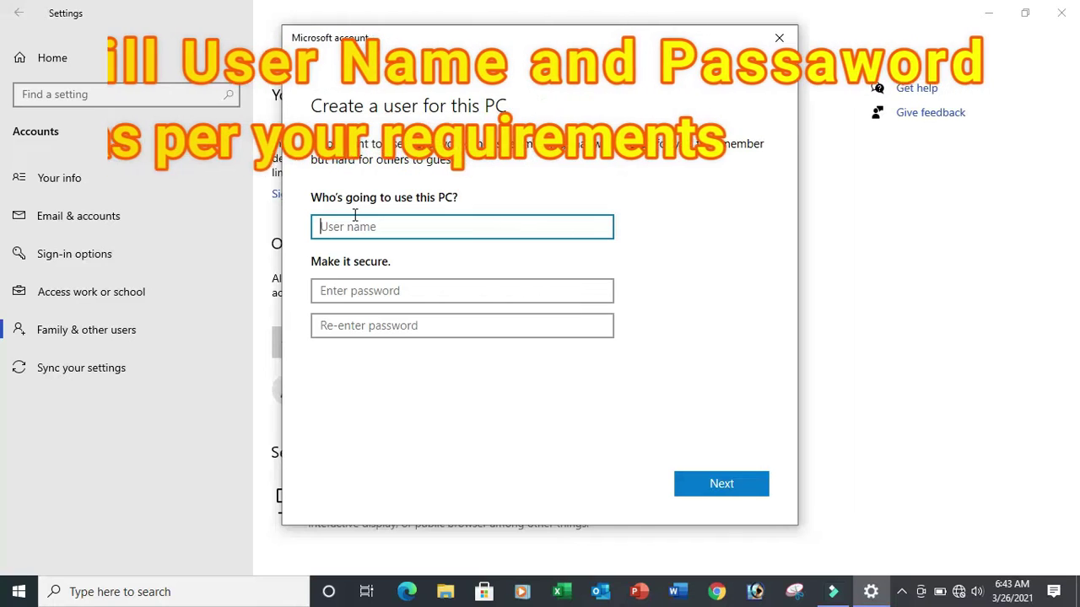
- Enter the user name 'Digital Education' and fill in both password fields
text(Digital)
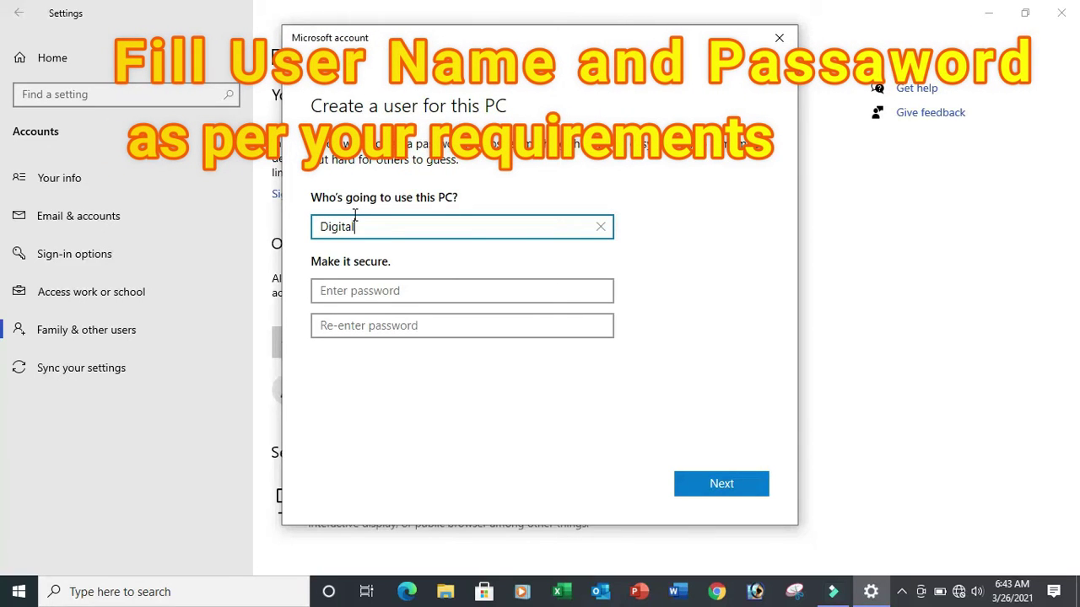
text( Education)
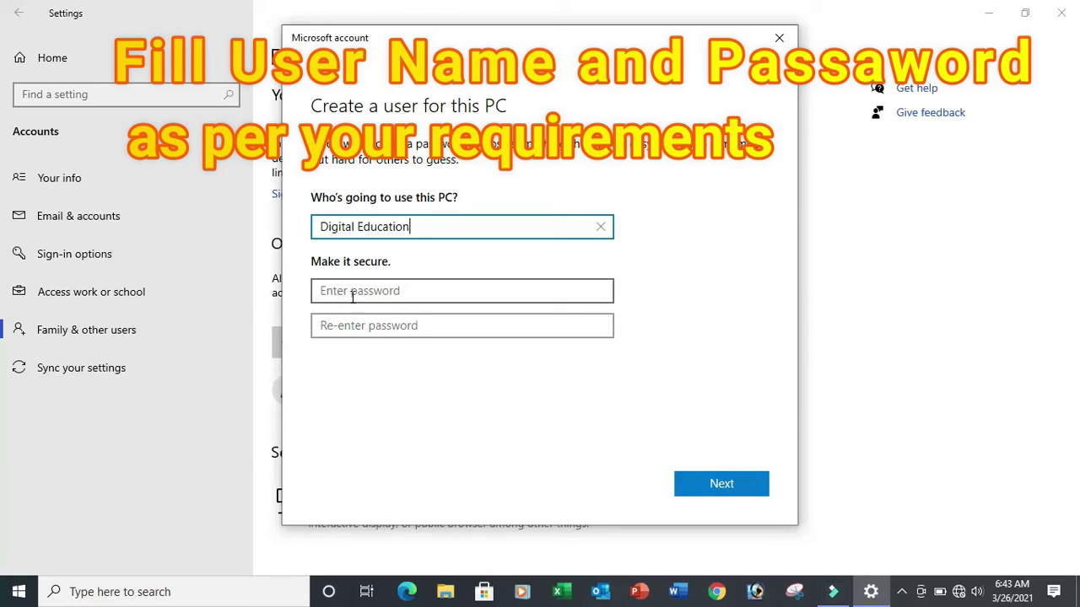
click(414, 291)
text(1)
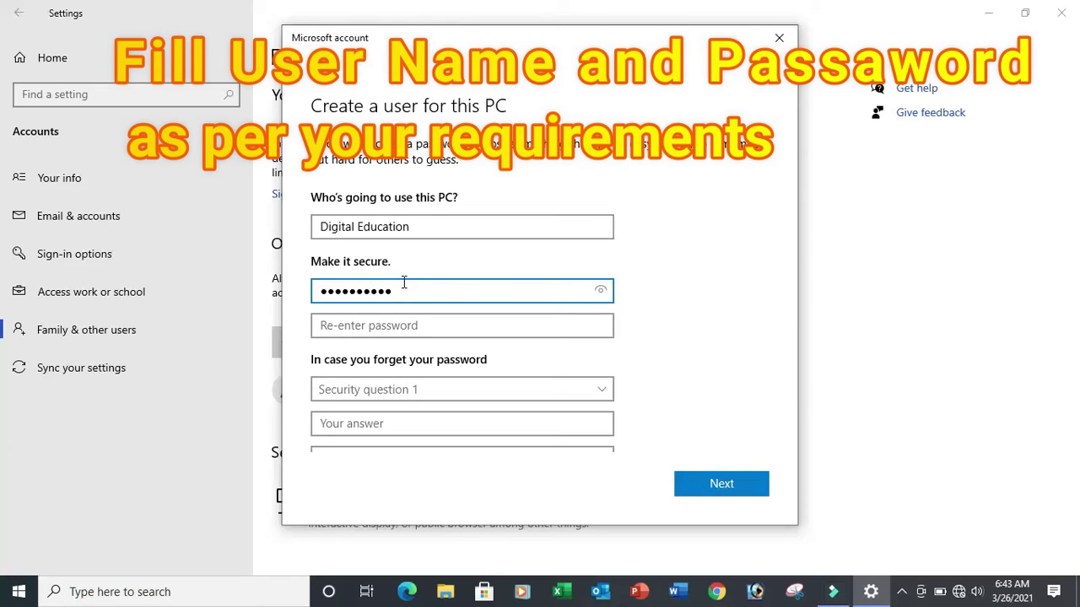
click(380, 326)
text(••)
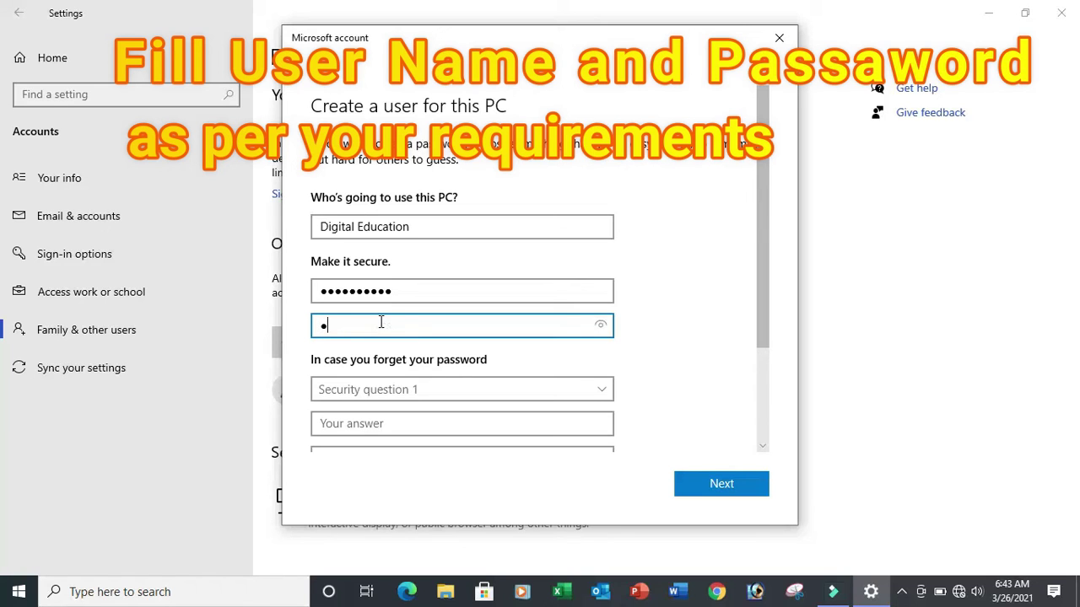
text(••••••)
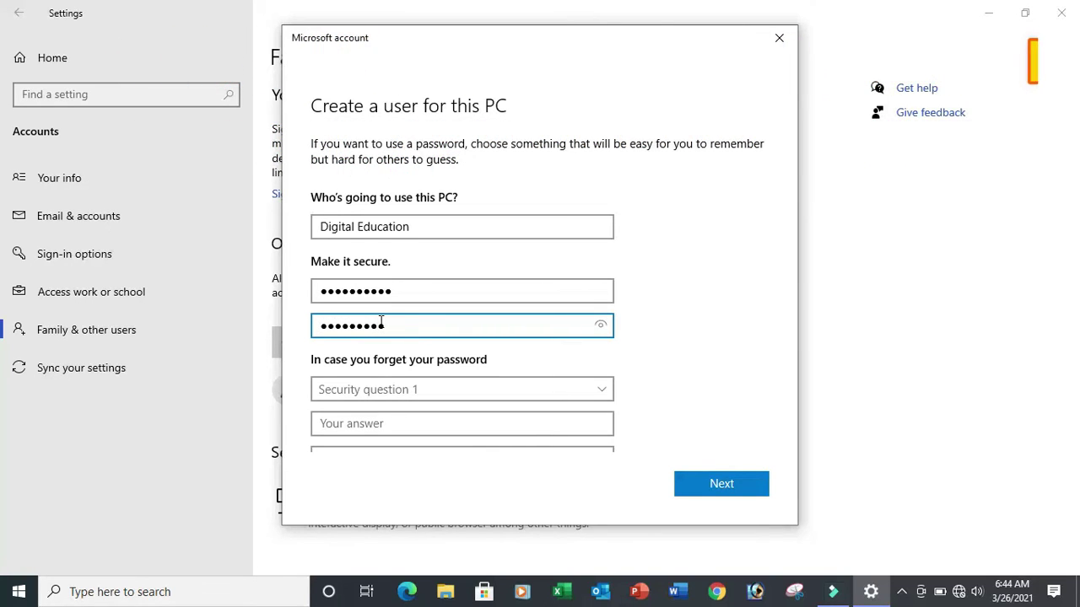
text(•)
- Check the confirmation password, then retype the first password to match it
drag(598, 325, 536, 287)
click(537, 287)
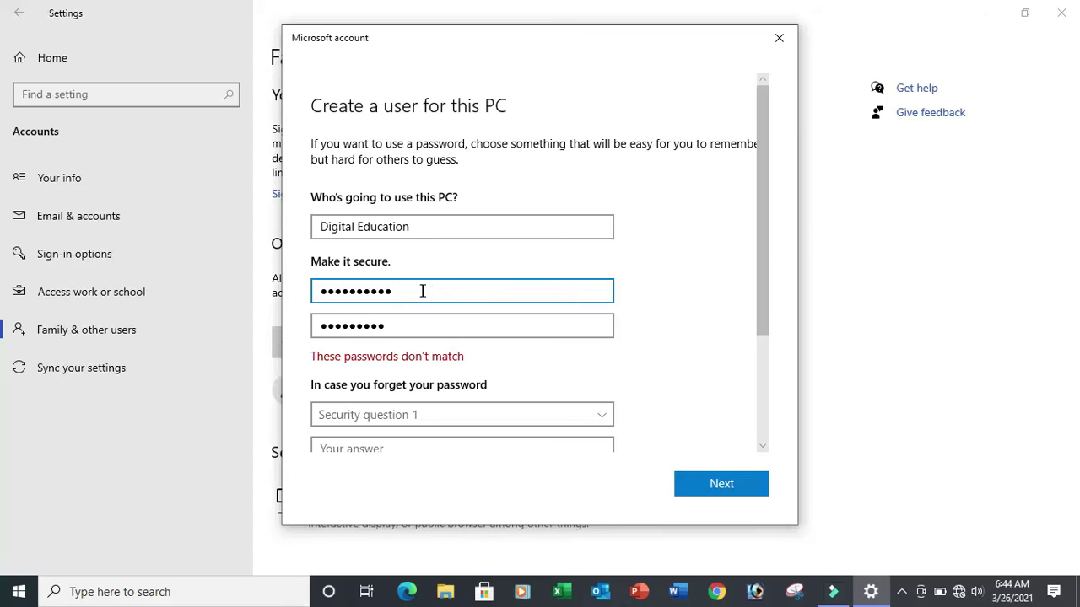
drag(423, 291, 302, 290)
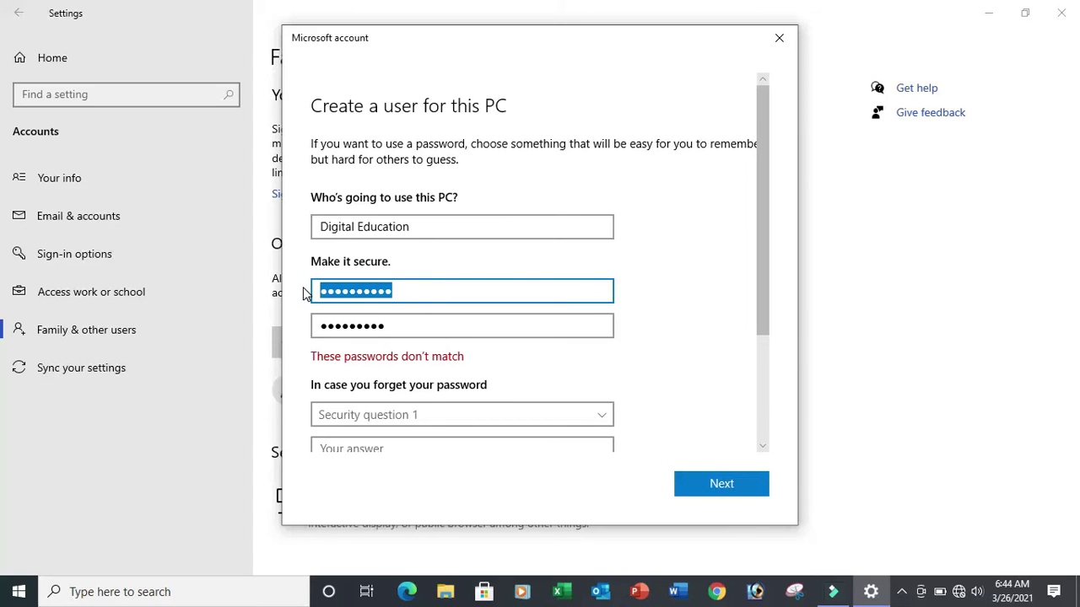
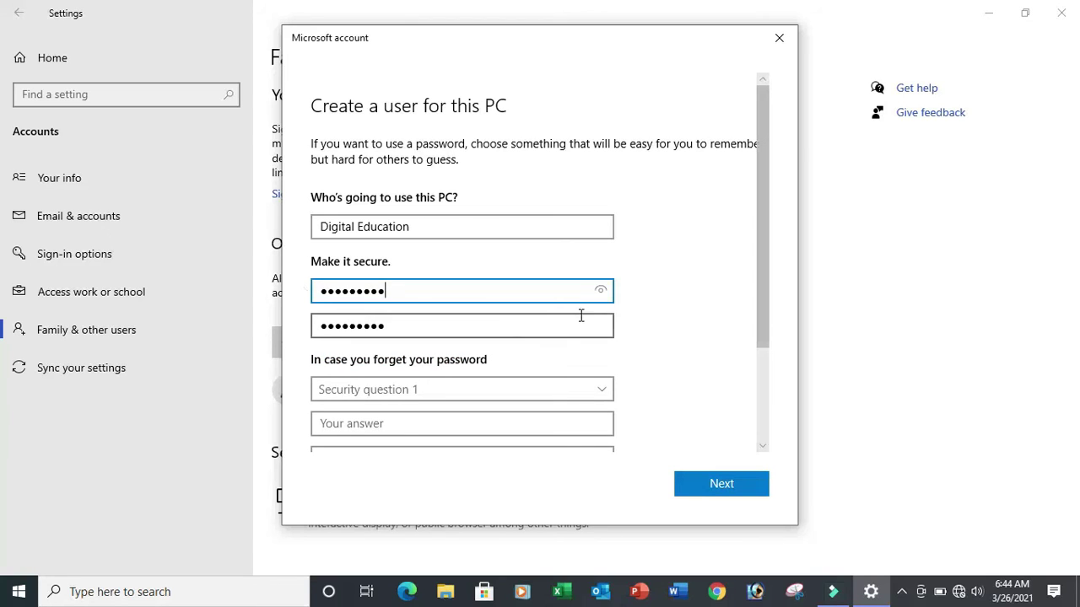
- Verify the password, then set security question 1 to first pet's name and answer it
click(601, 290)
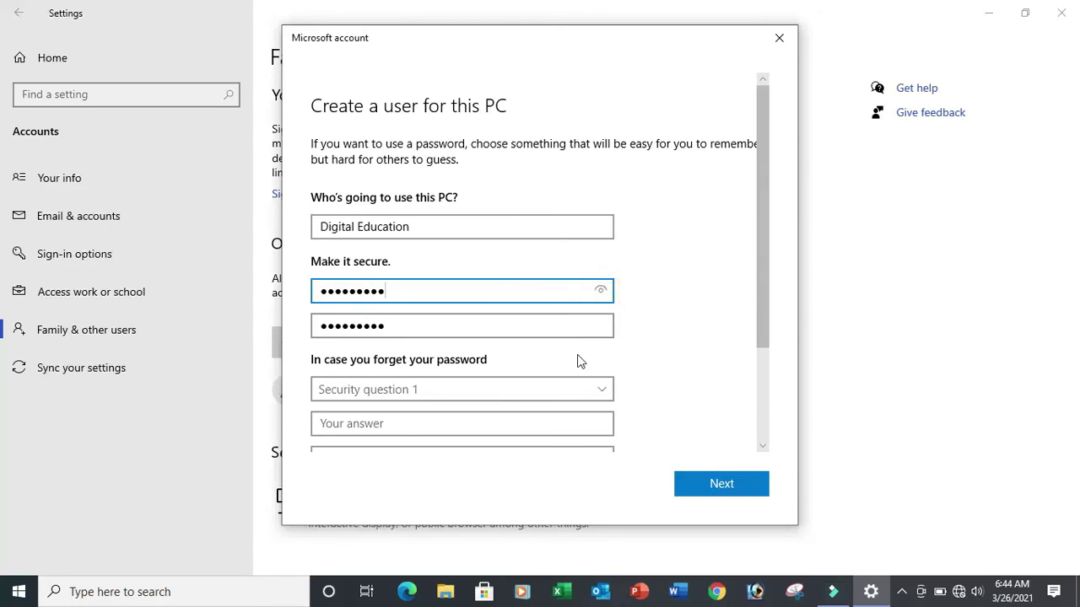
scroll(632, 348, down, 1)
scroll(633, 349, down, 1)
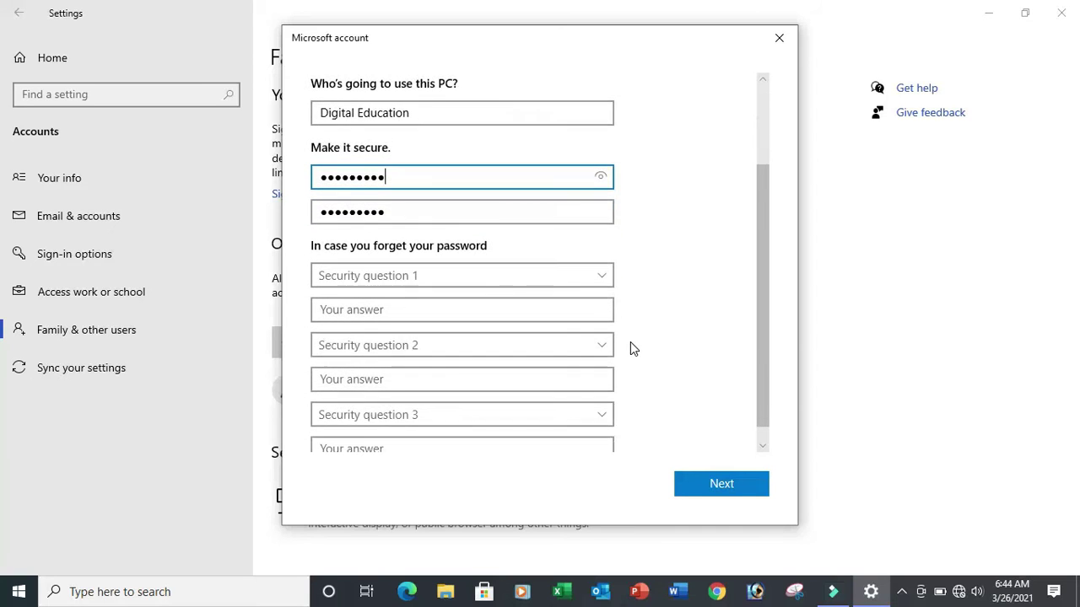
scroll(633, 349, down, 1)
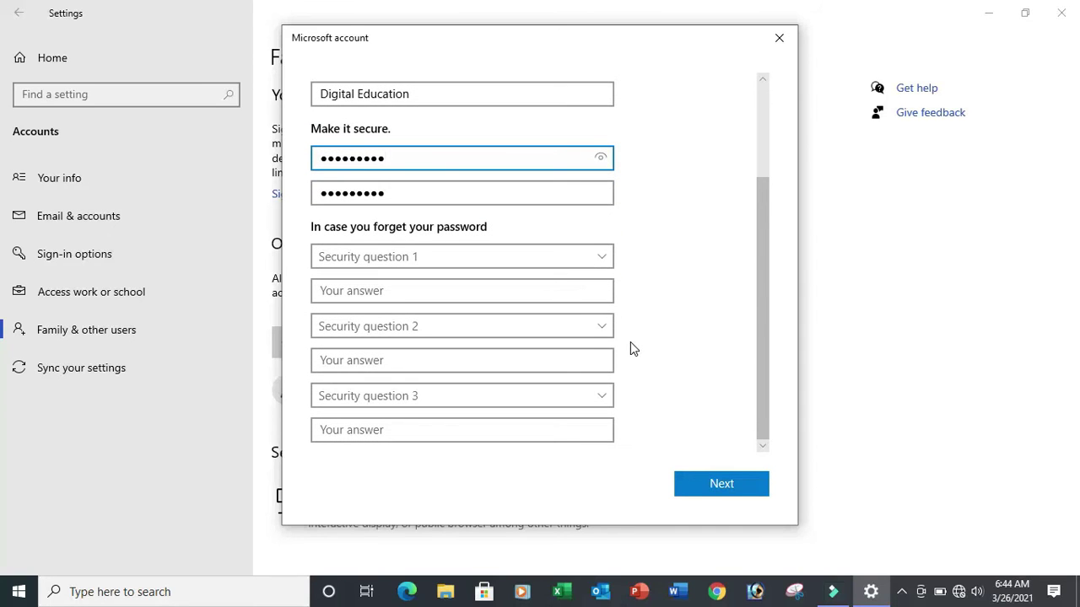
click(448, 259)
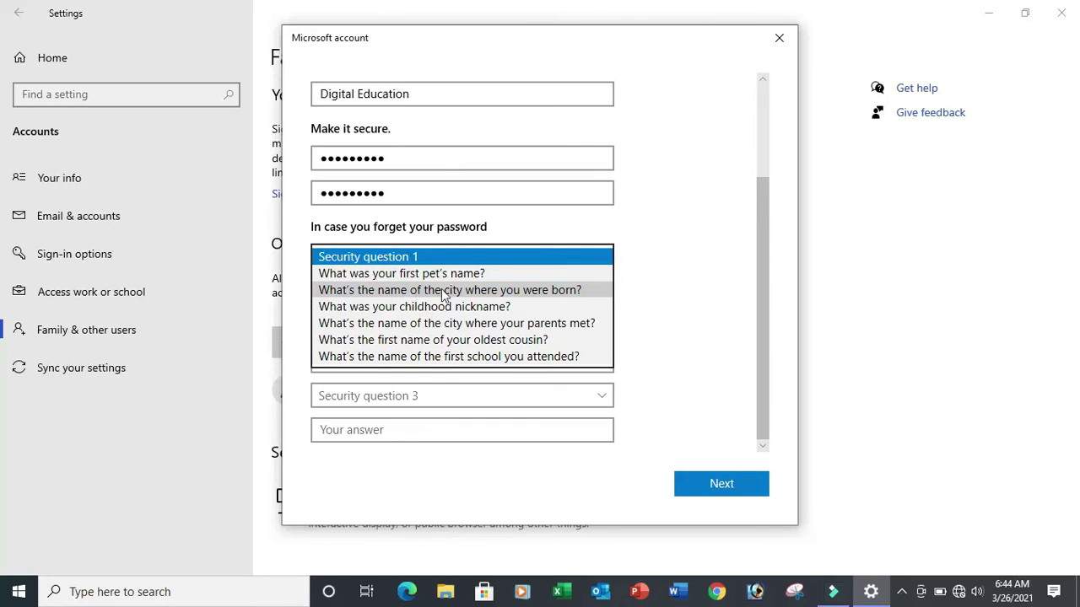
click(459, 277)
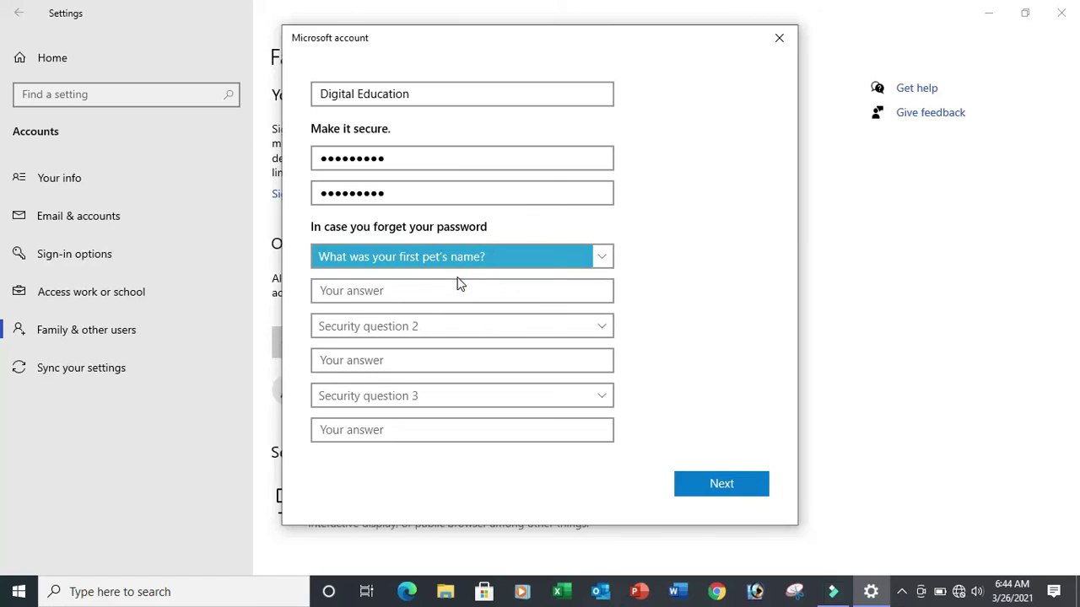
click(433, 290)
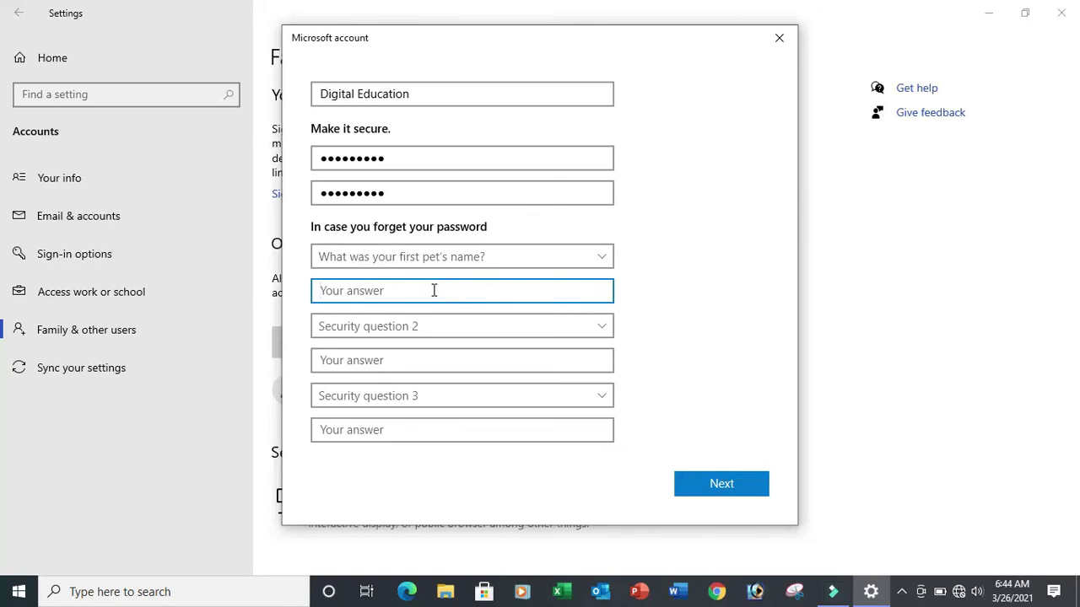
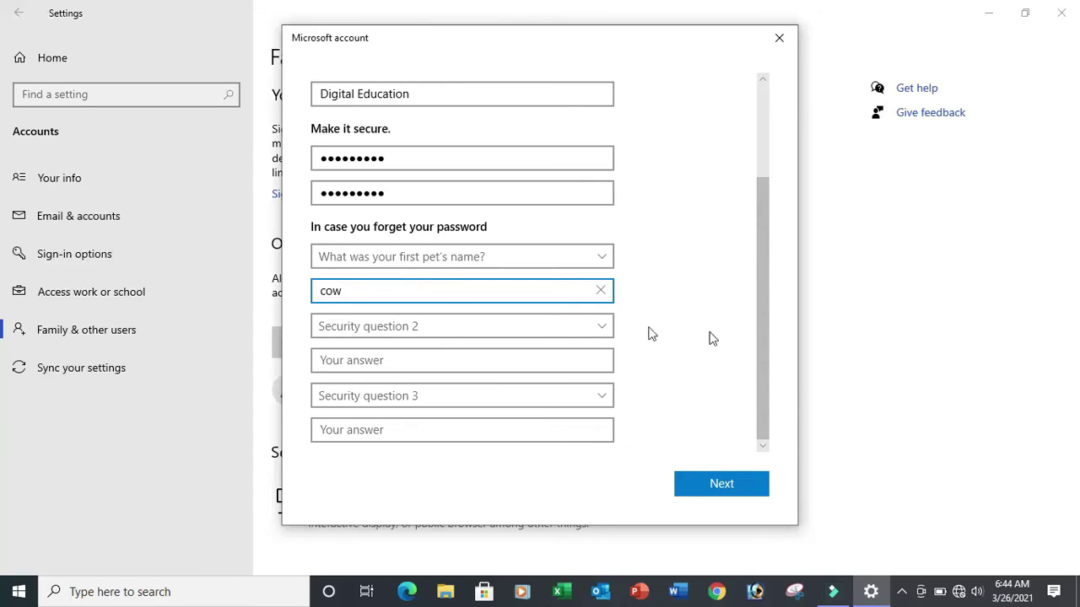
click(748, 485)
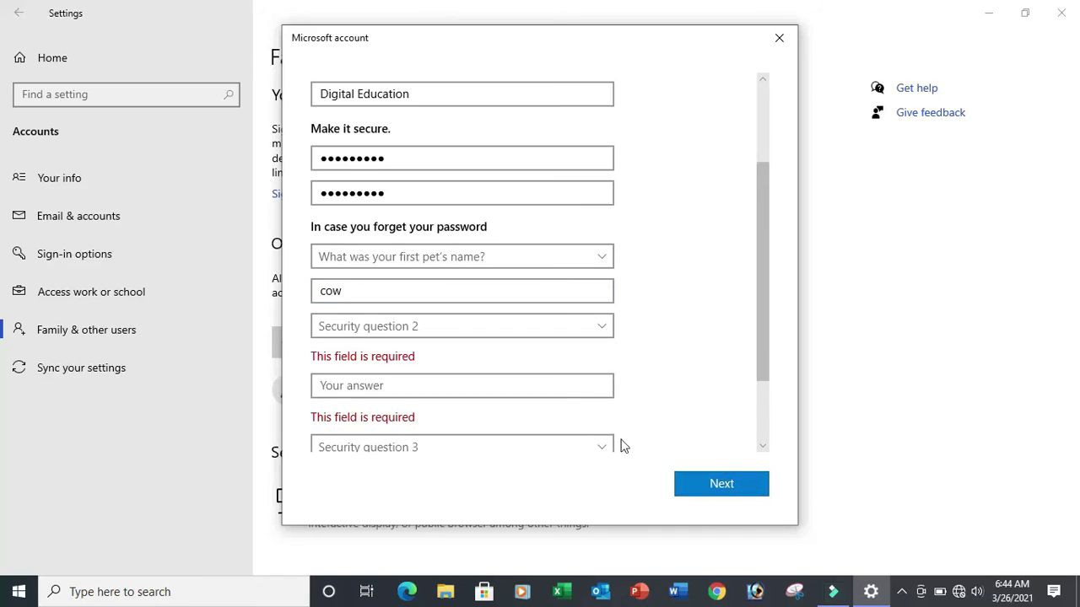
- Set security question 2 to the city where you were born and type an answer
scroll(470, 325, down, 3)
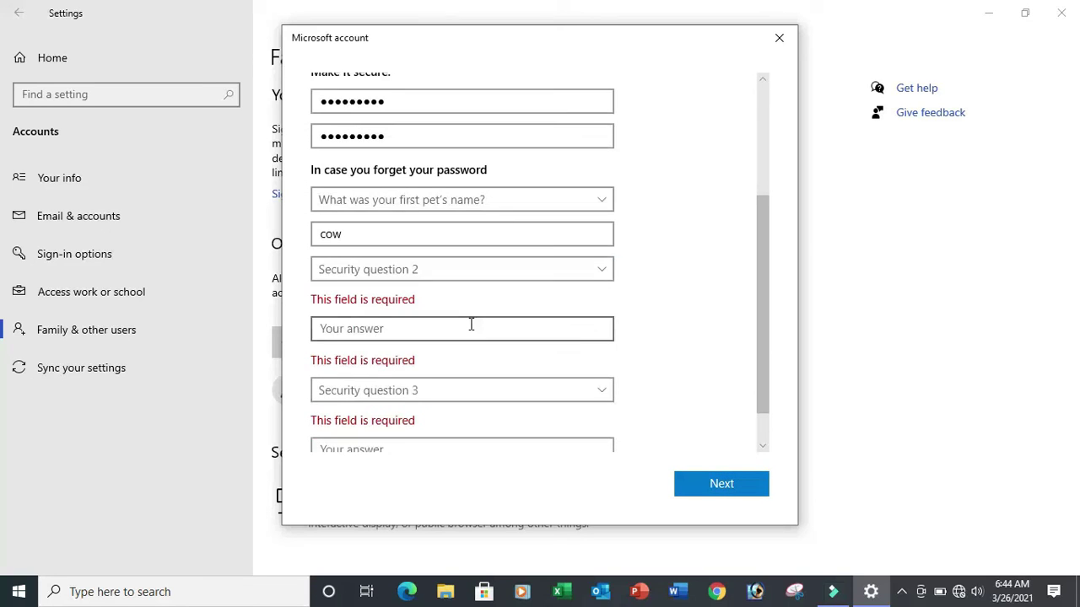
scroll(471, 325, up, 5)
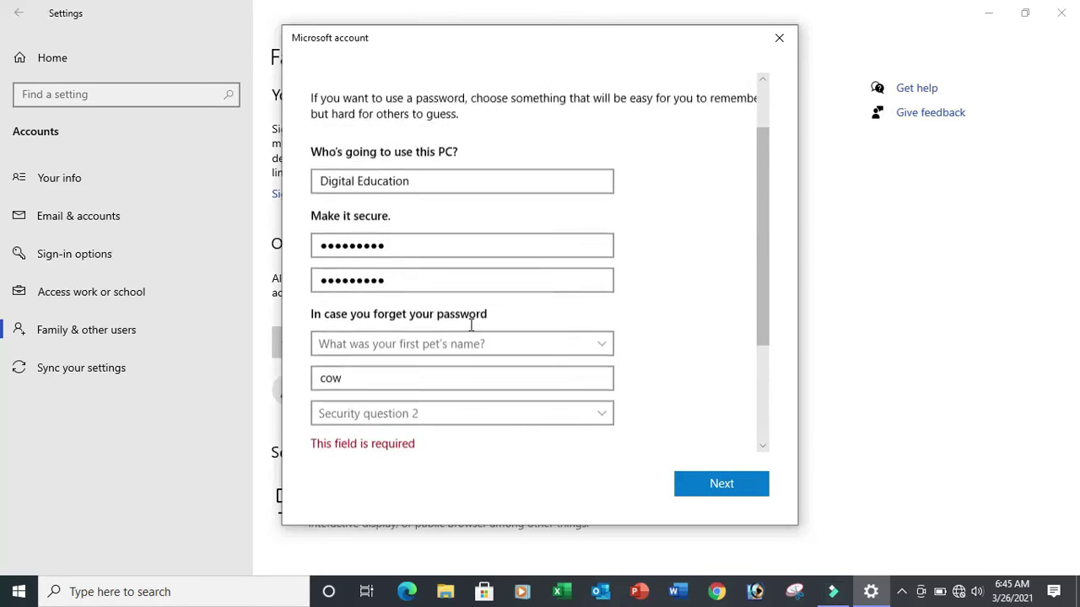
scroll(470, 324, down, 5)
scroll(470, 336, up, 4)
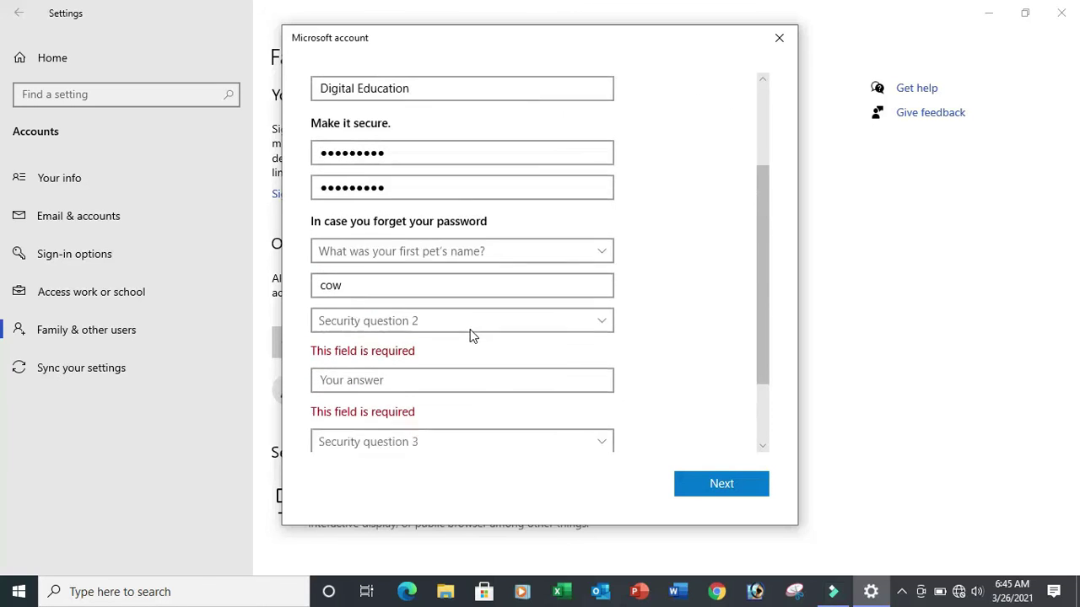
click(440, 339)
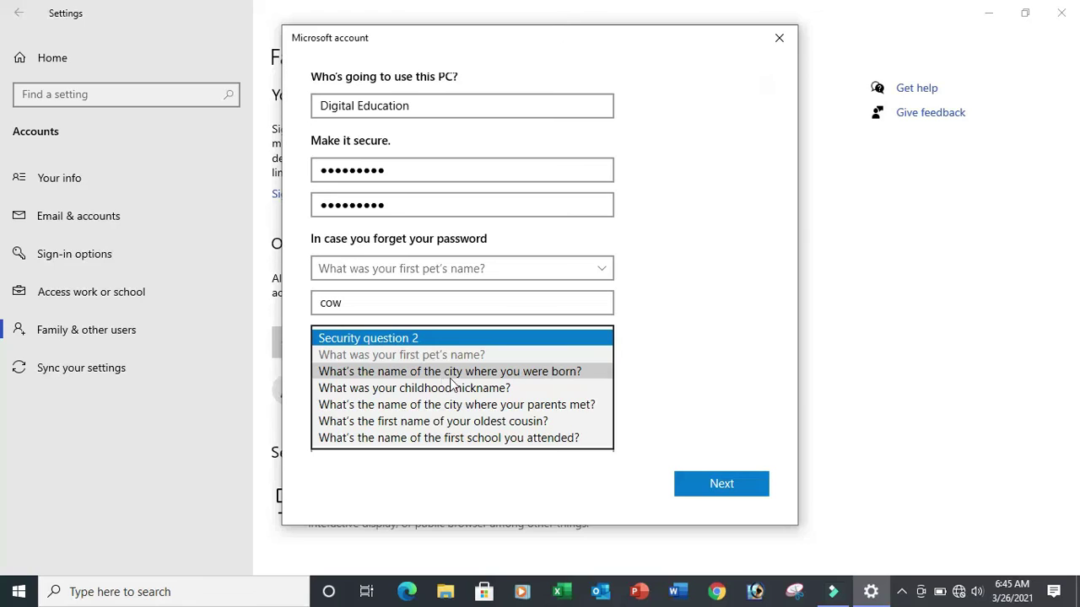
click(504, 371)
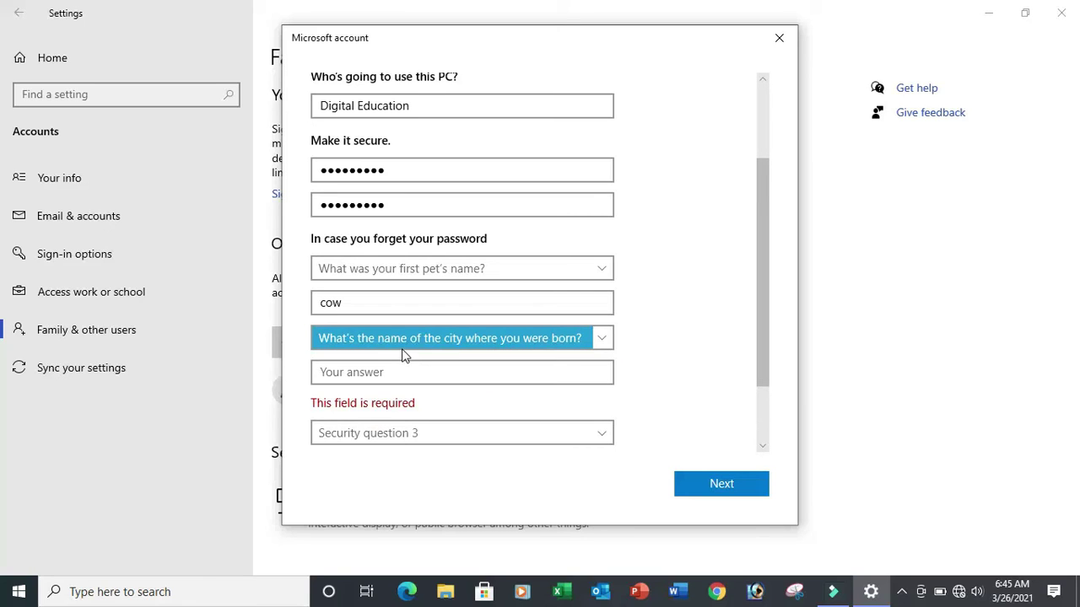
click(424, 380)
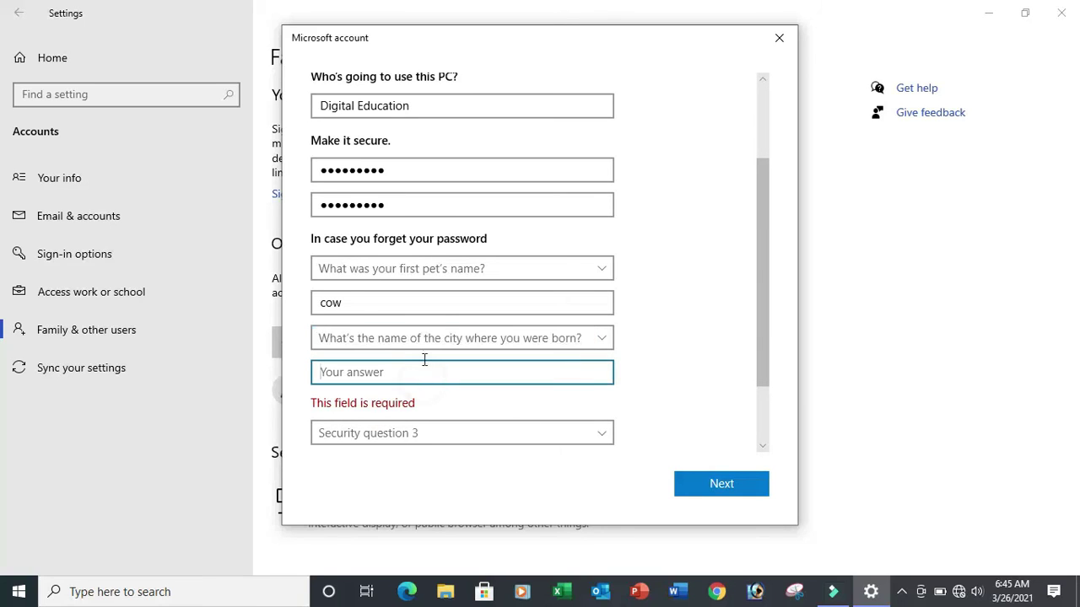
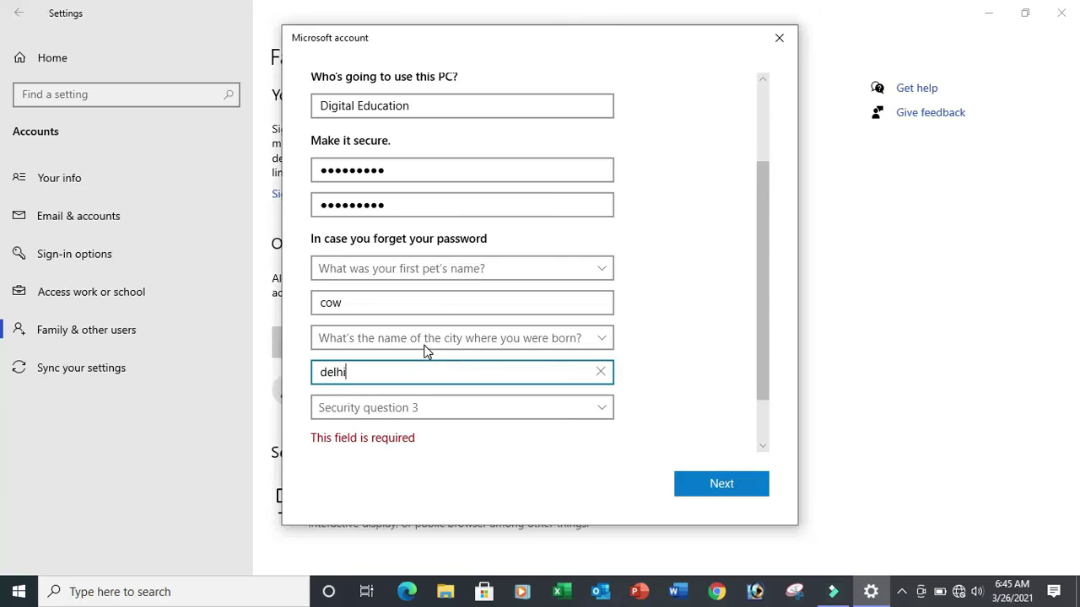
- Set security question 3 to your oldest cousin's first name and type an answer
click(419, 407)
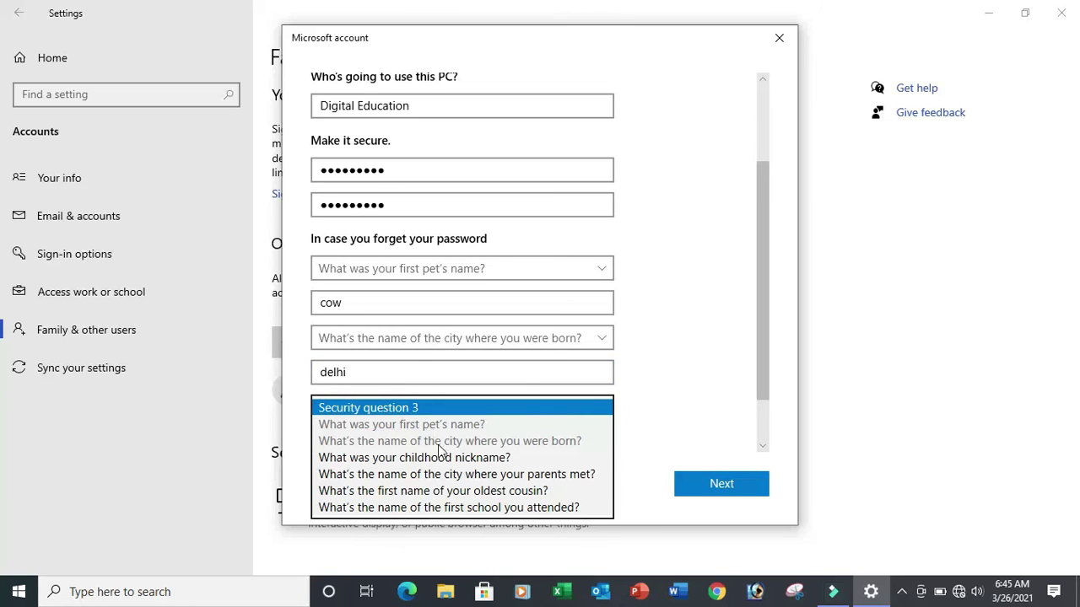
click(445, 458)
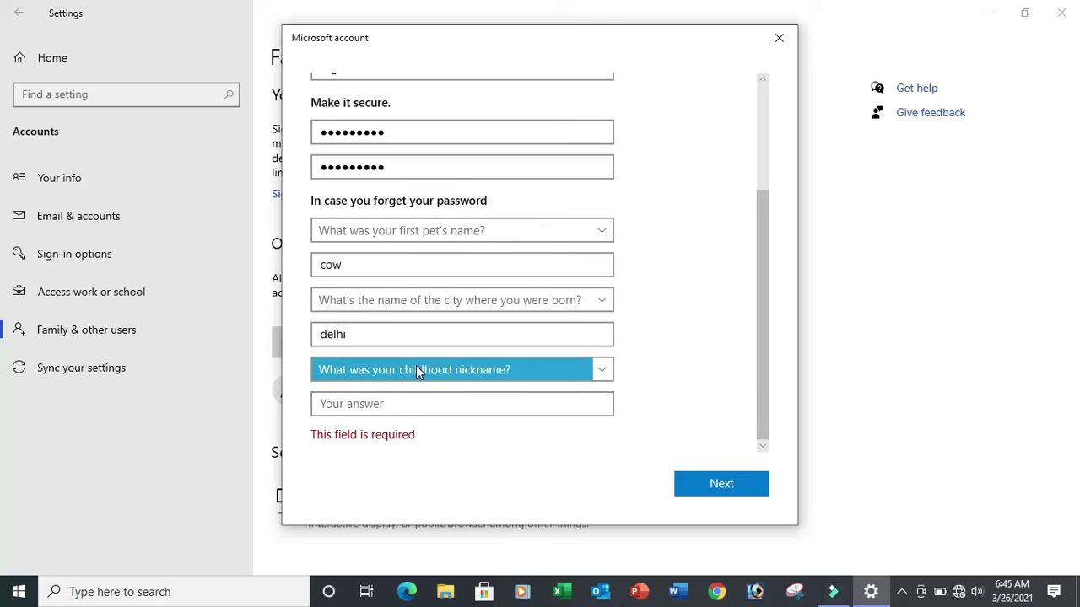
click(416, 368)
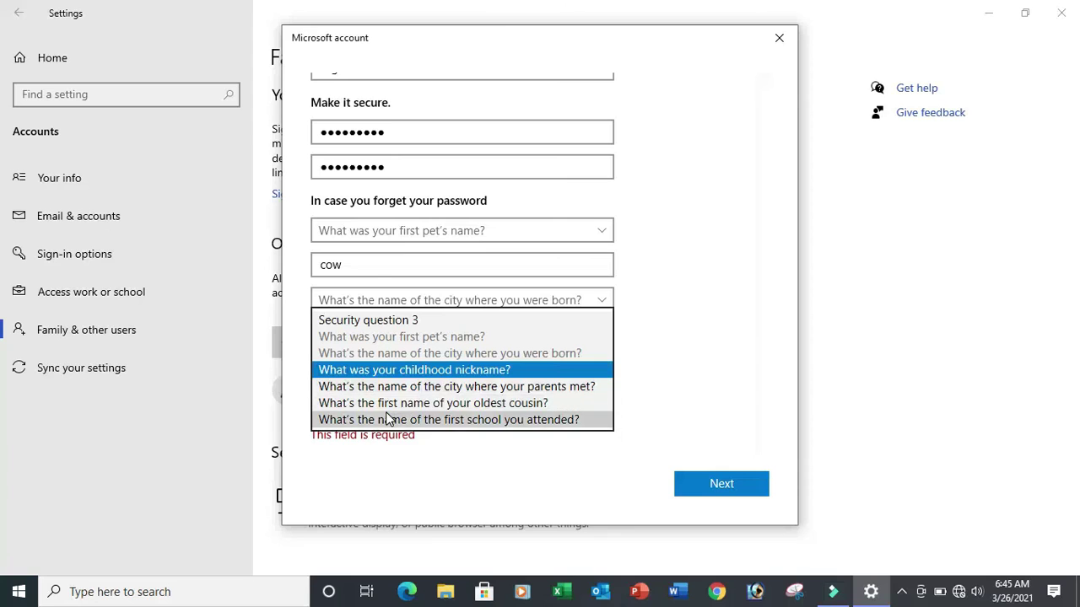
click(478, 406)
click(435, 403)
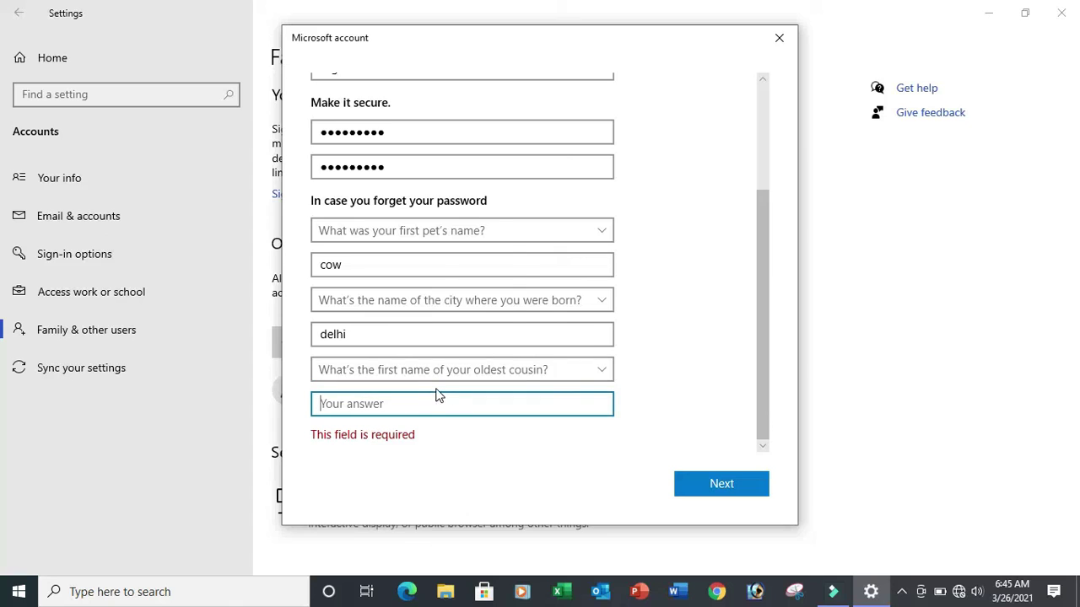
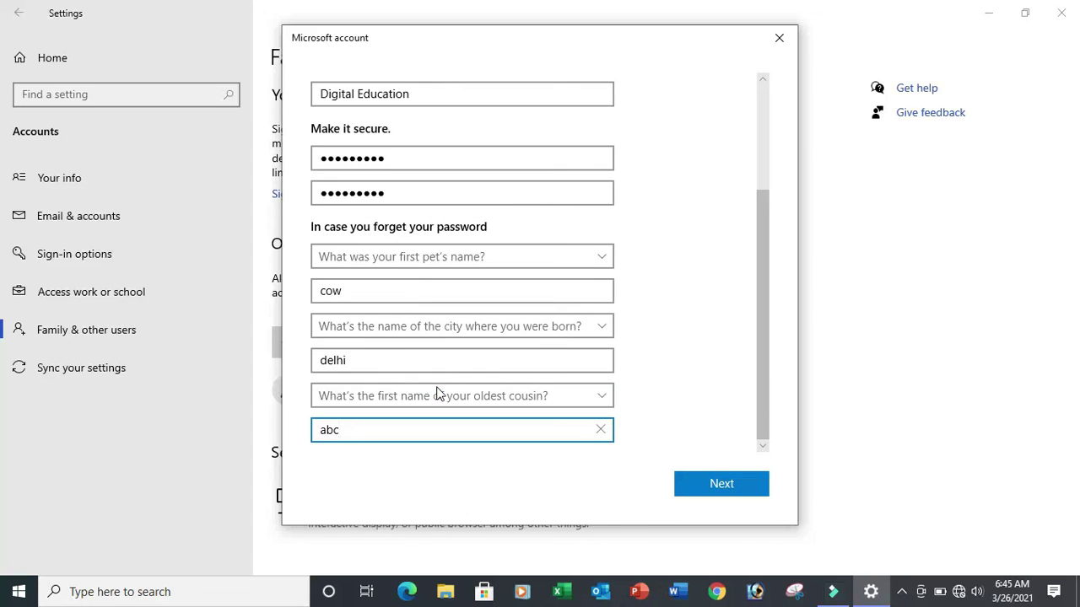
- Create the Digital Education account and change its account type to Standard User
click(740, 497)
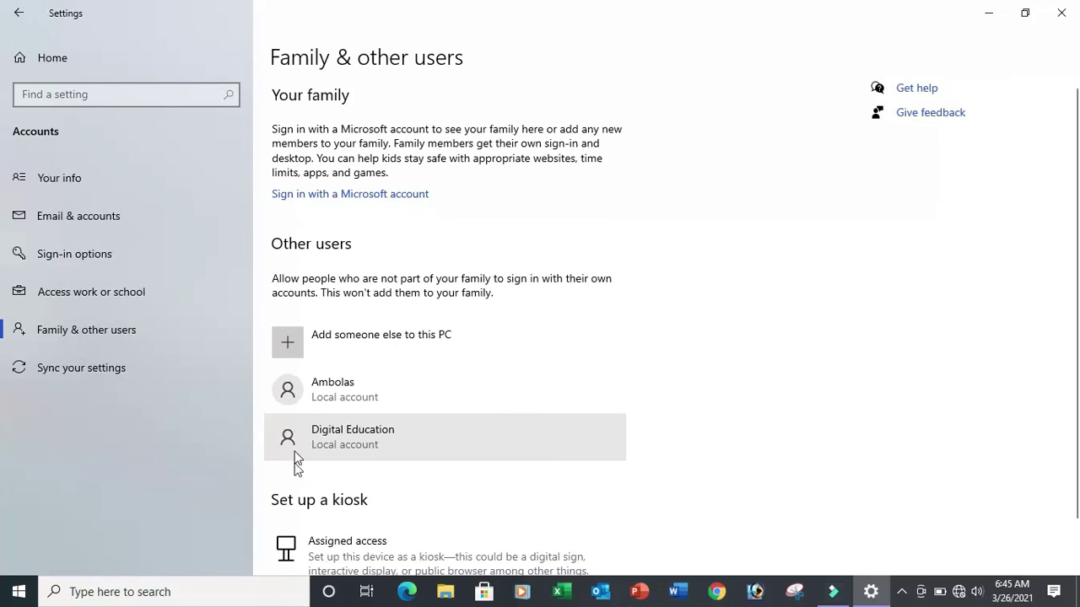
click(337, 444)
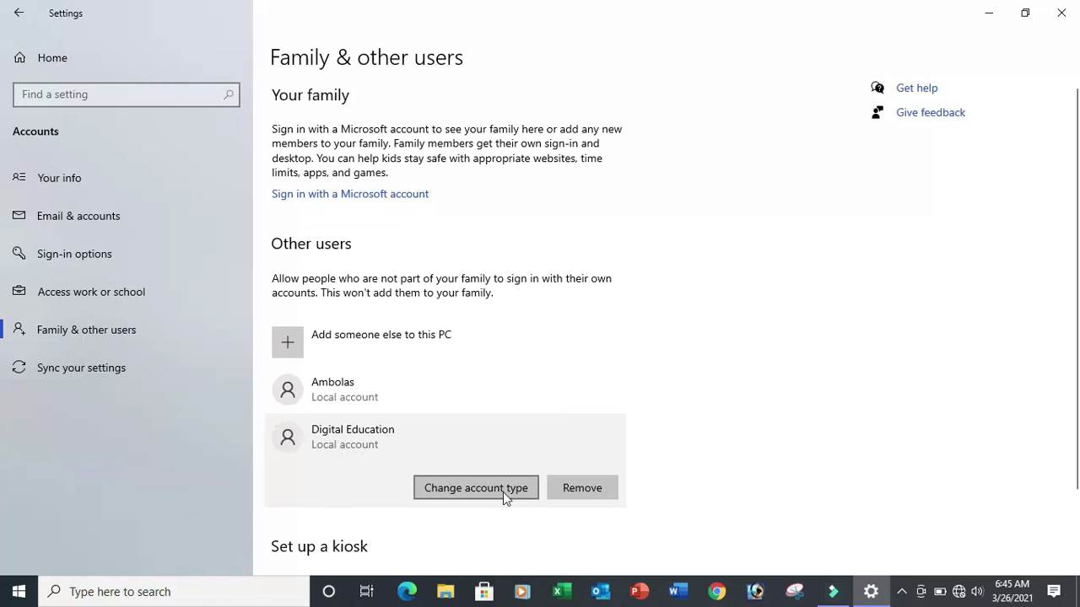
click(516, 491)
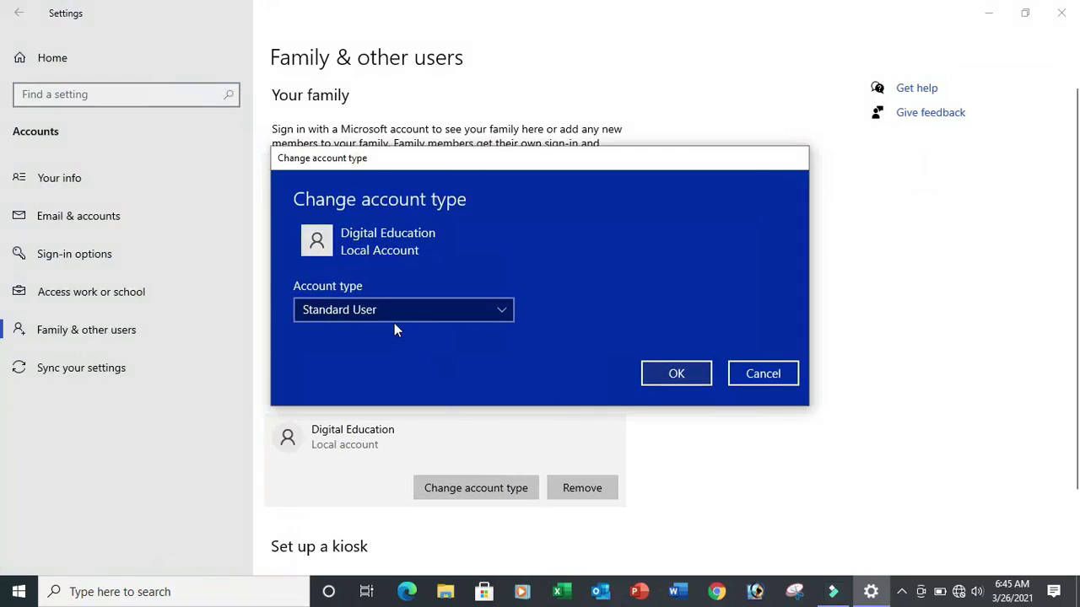
click(394, 318)
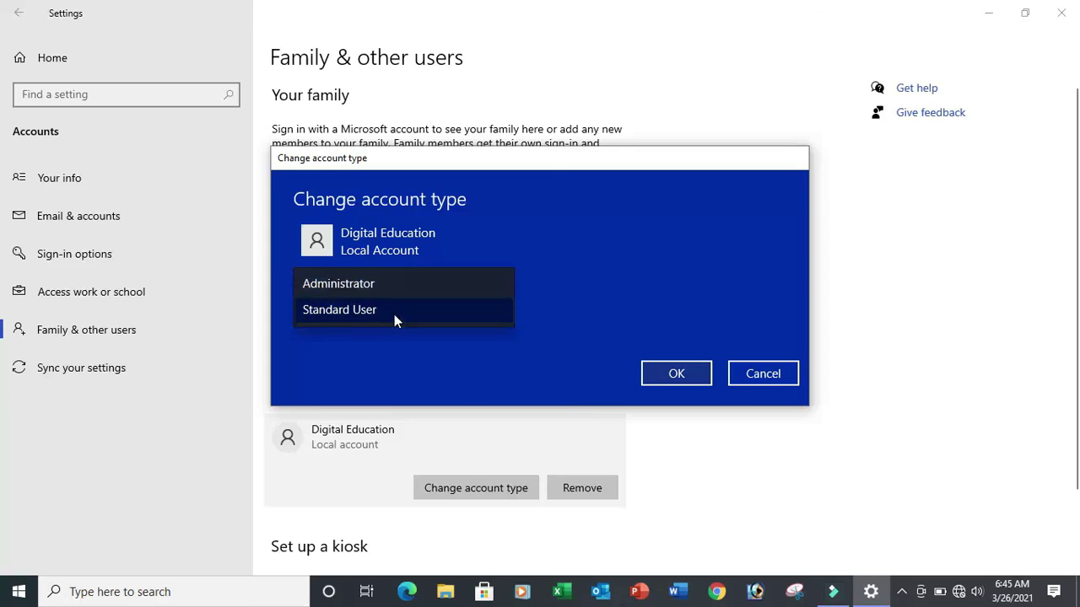
click(500, 309)
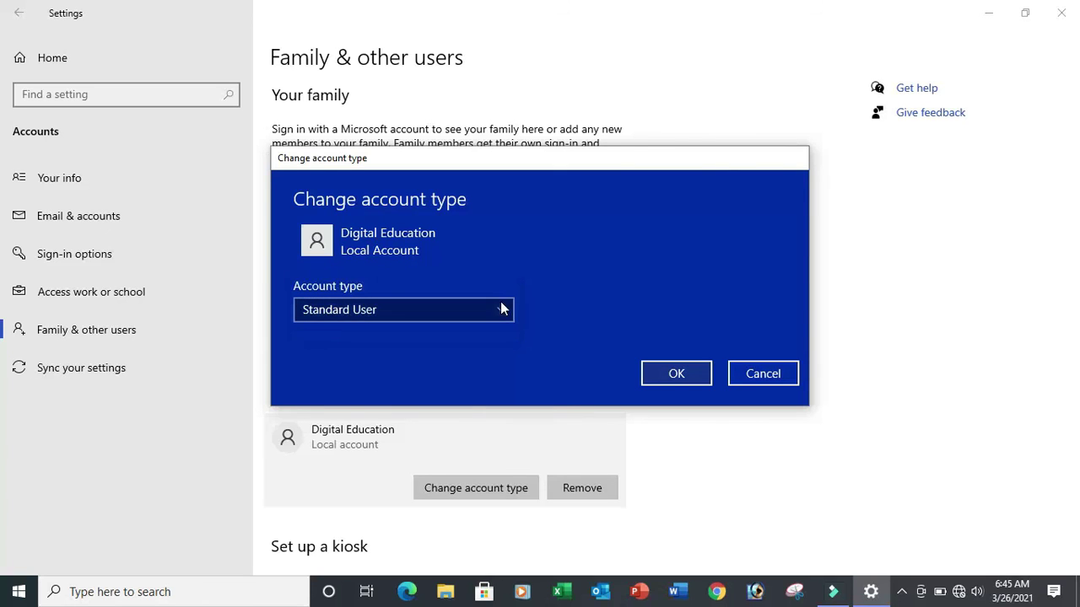
click(668, 368)
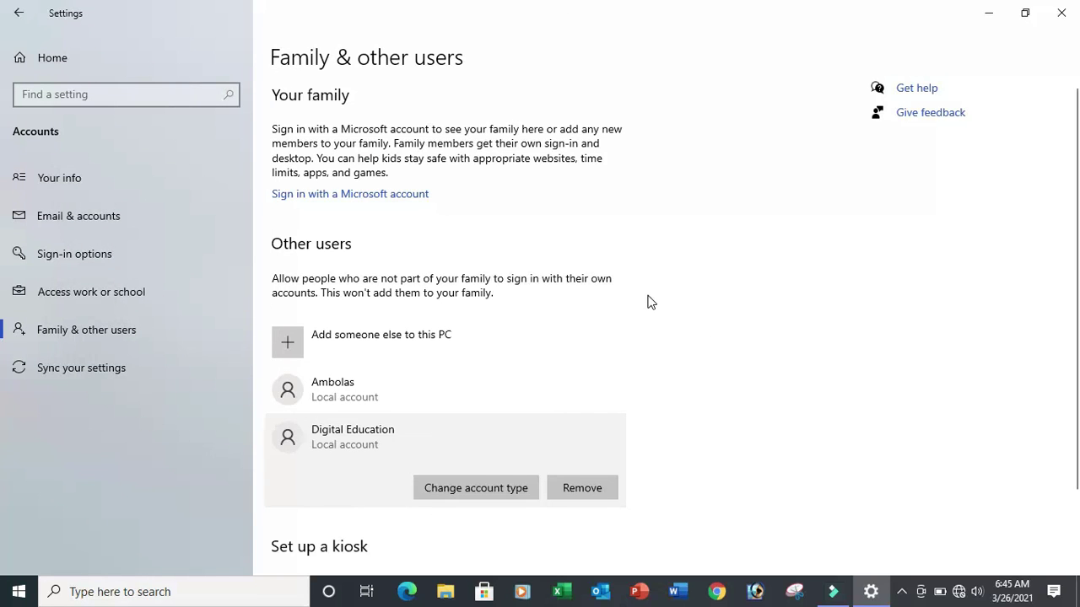
- Close Settings and refresh the desktop
click(1061, 12)
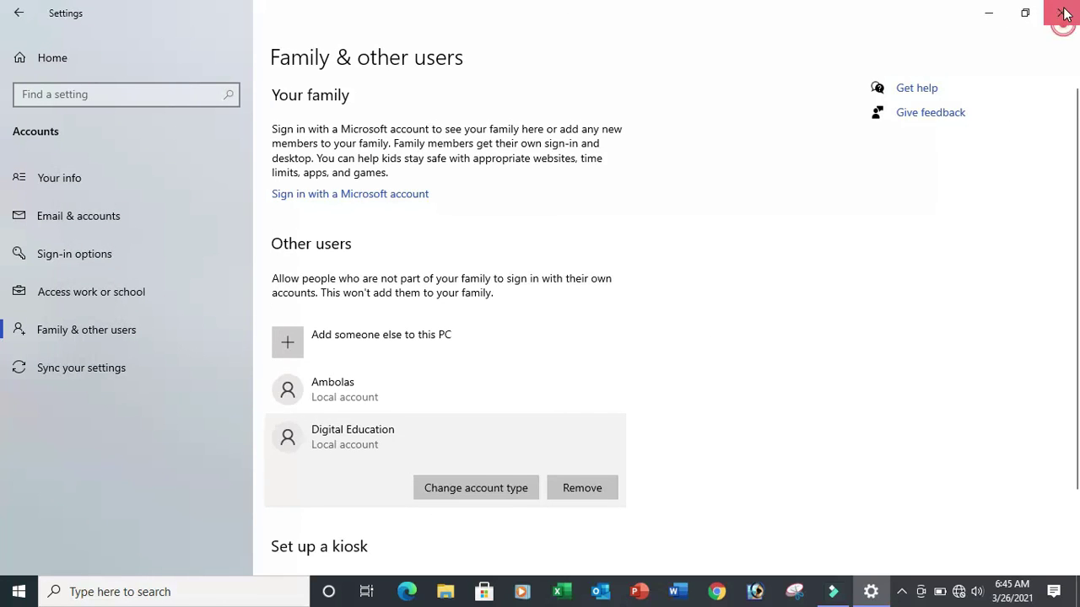
right_click(305, 193)
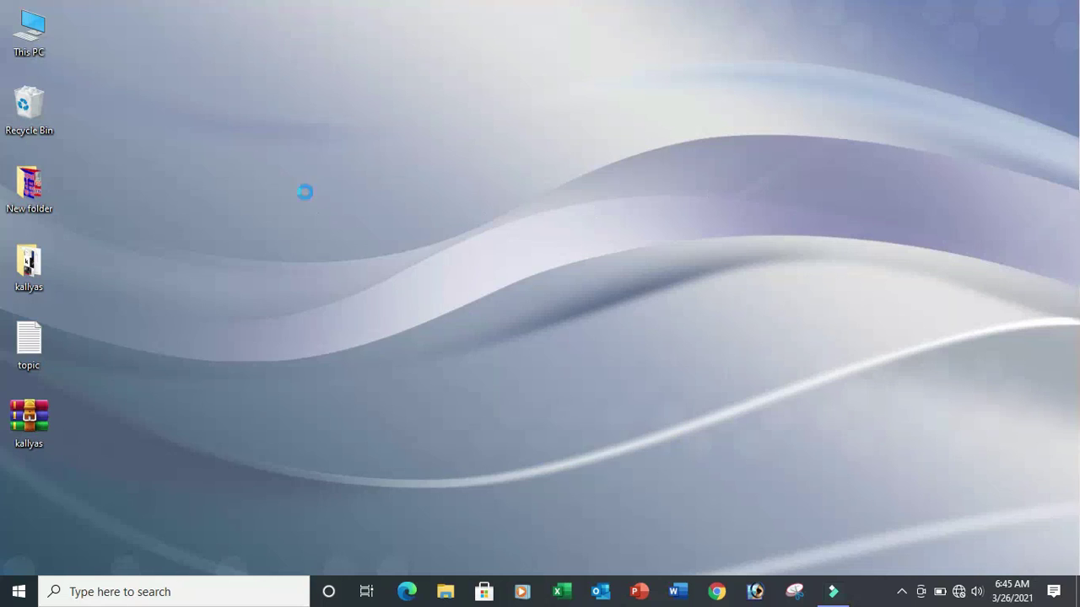
click(376, 243)
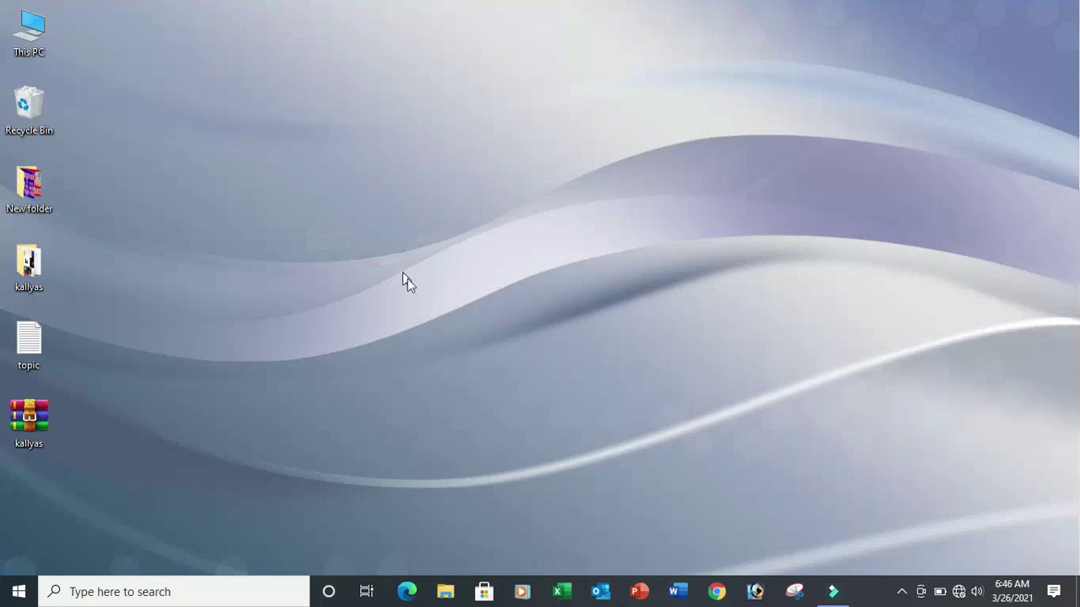